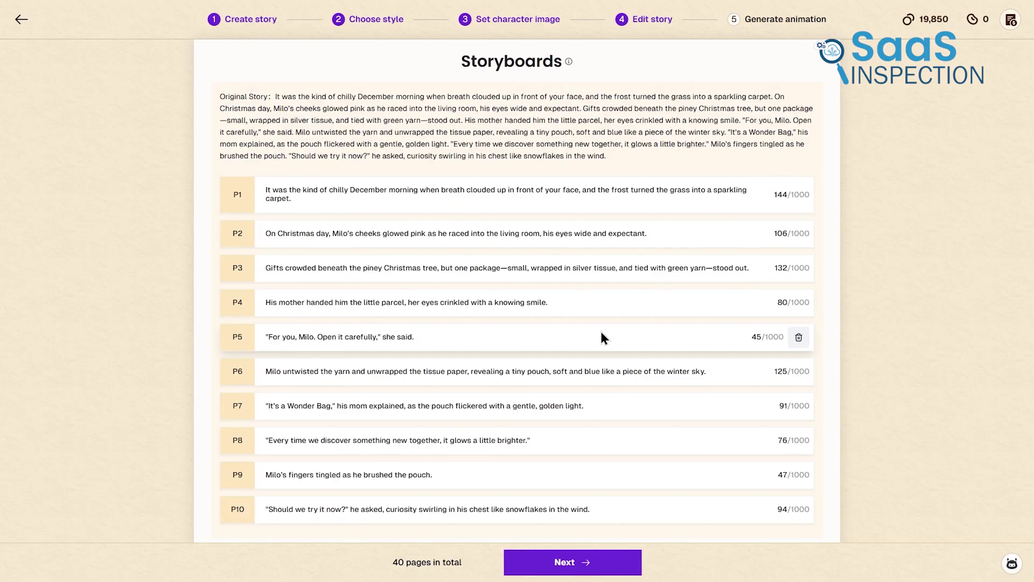
scroll(600, 328, "down", 1)
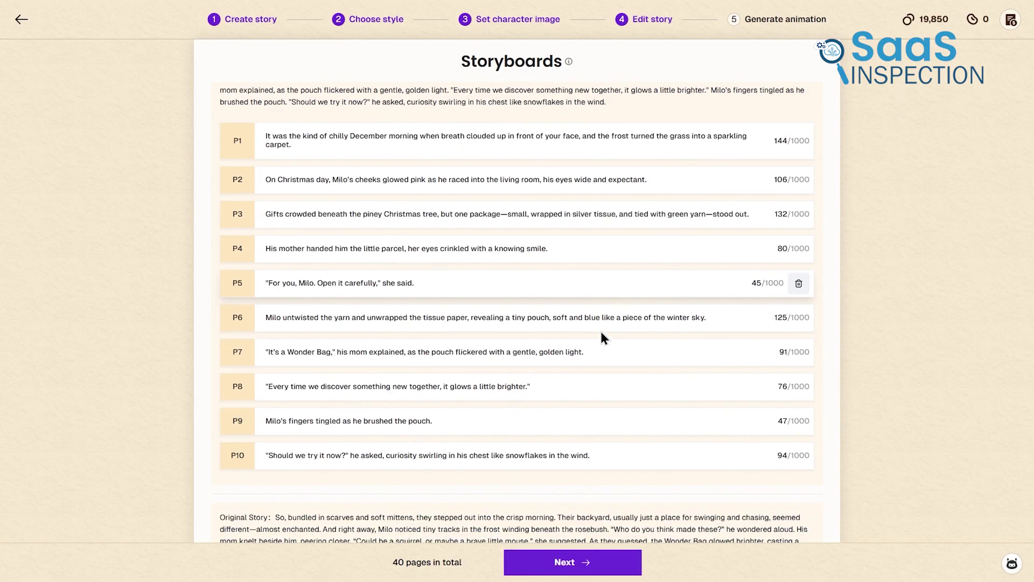
scroll(600, 330, "down", 2)
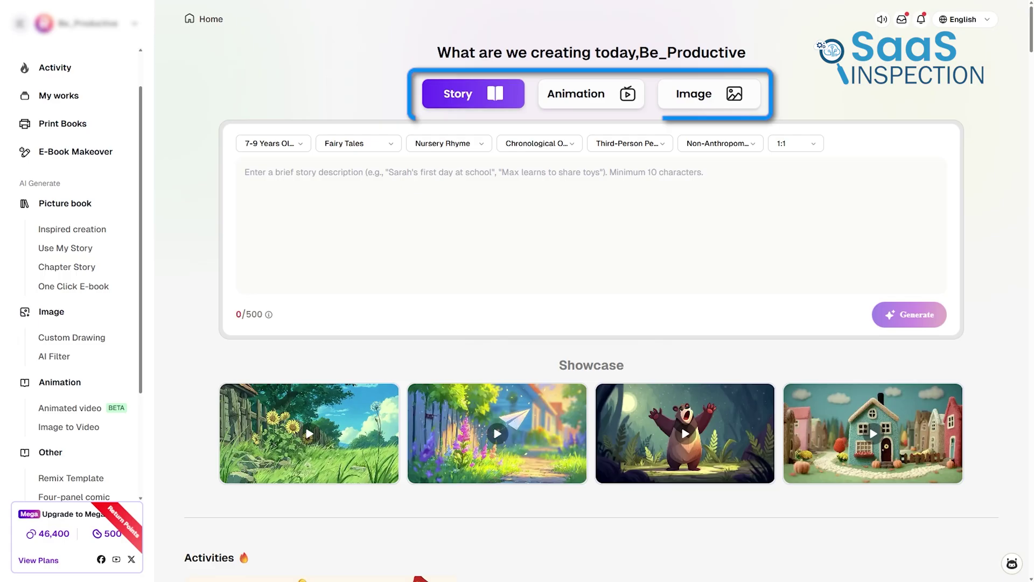
scroll(1008, 80, "down", 10)
scroll(1009, 81, "up", 5)
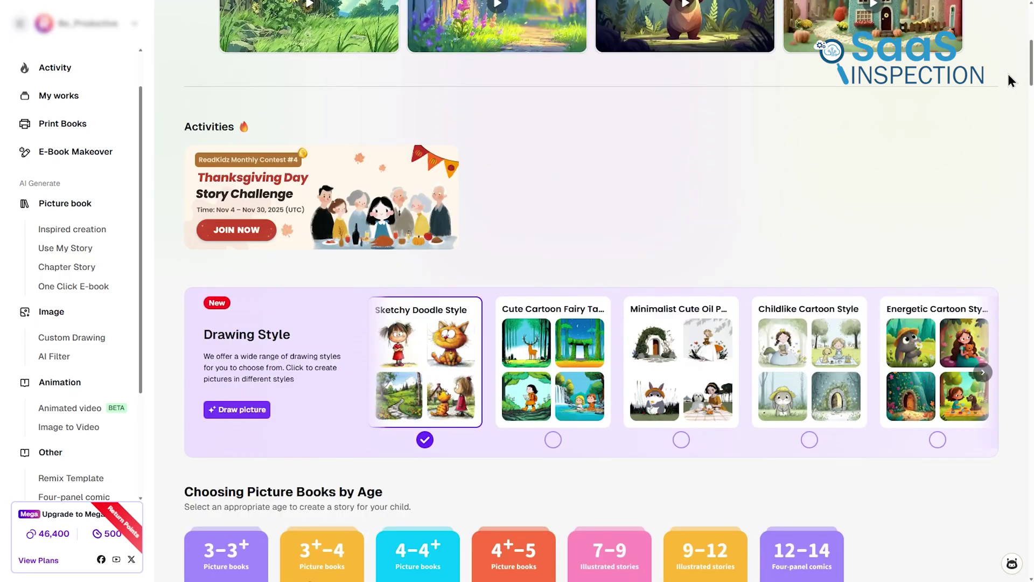
scroll(1010, 80, "up", 5)
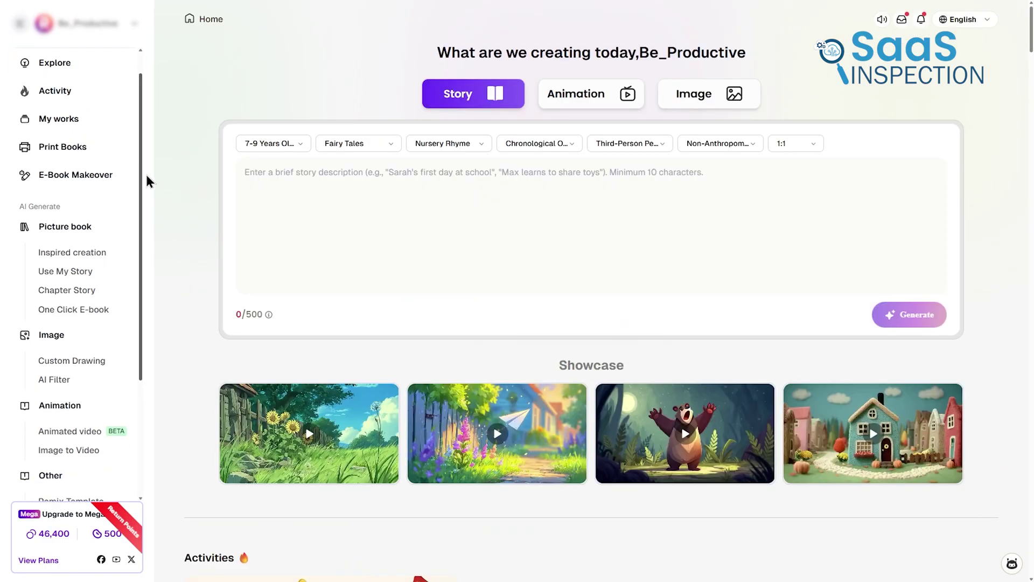
scroll(146, 229, "down", 3)
scroll(146, 270, "down", 1)
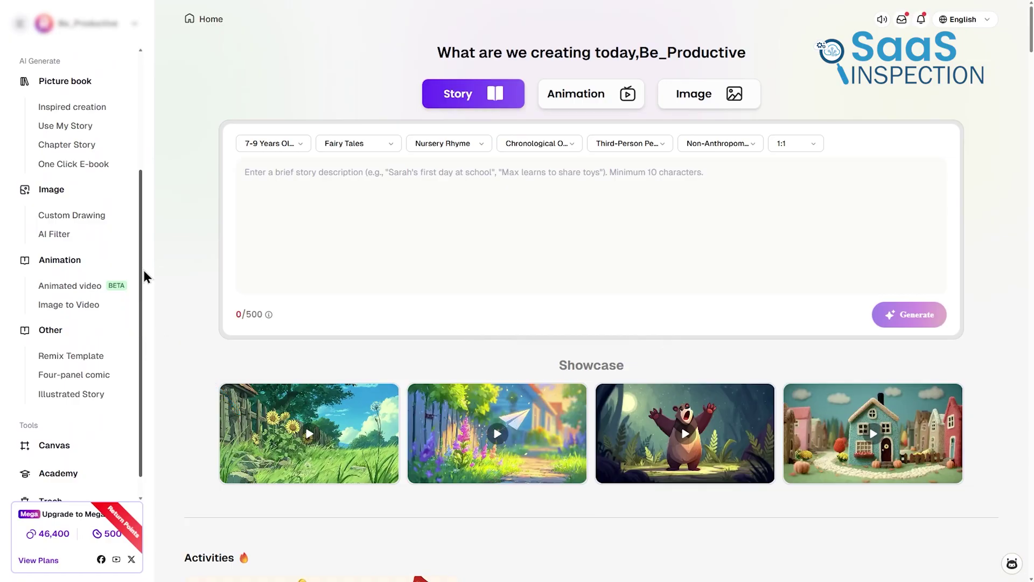
Step: Start a new animated video script and review the reader age, story type and theme options
left_click(144, 284)
left_click(338, 129)
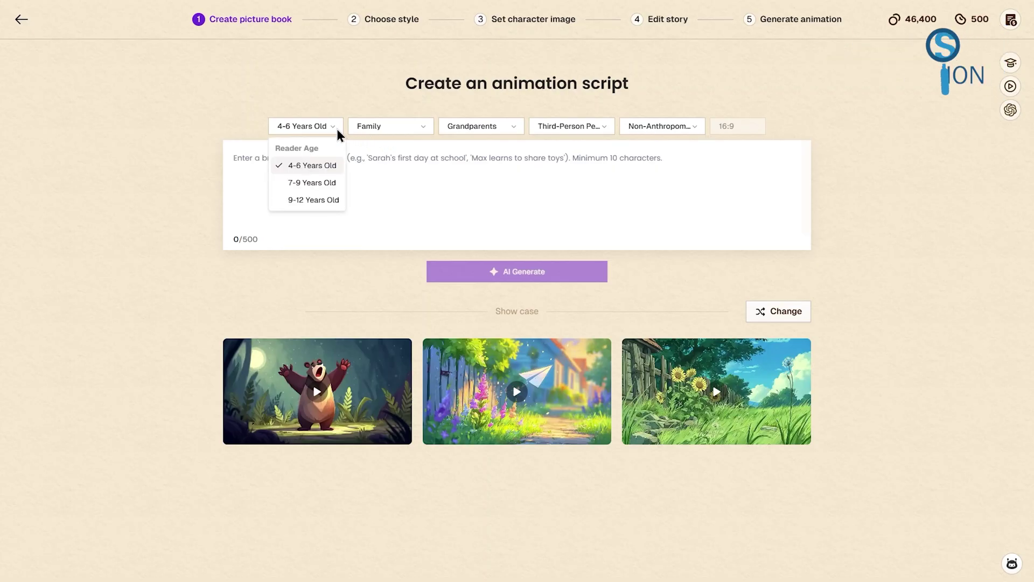
left_click(421, 130)
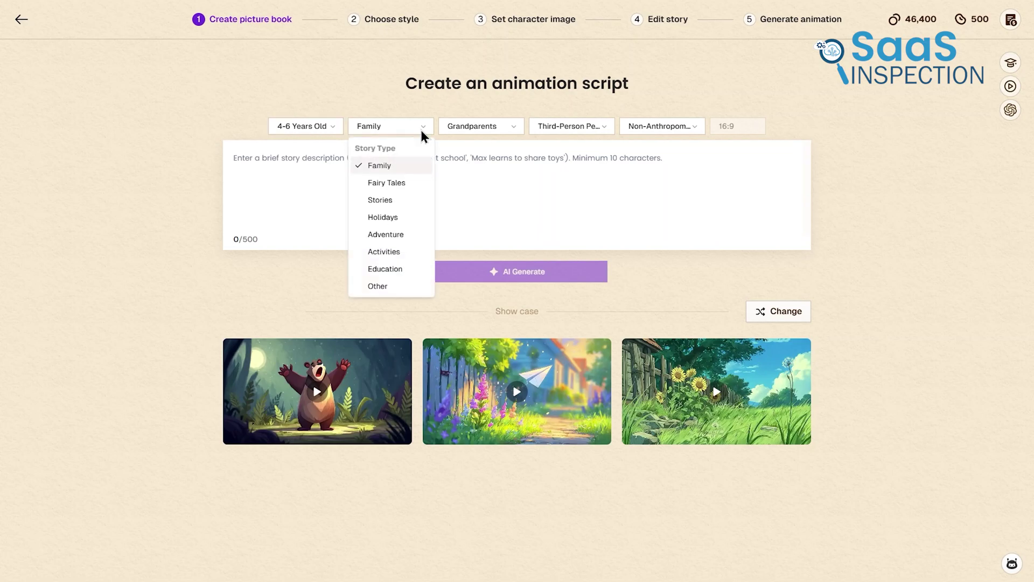
left_click(513, 128)
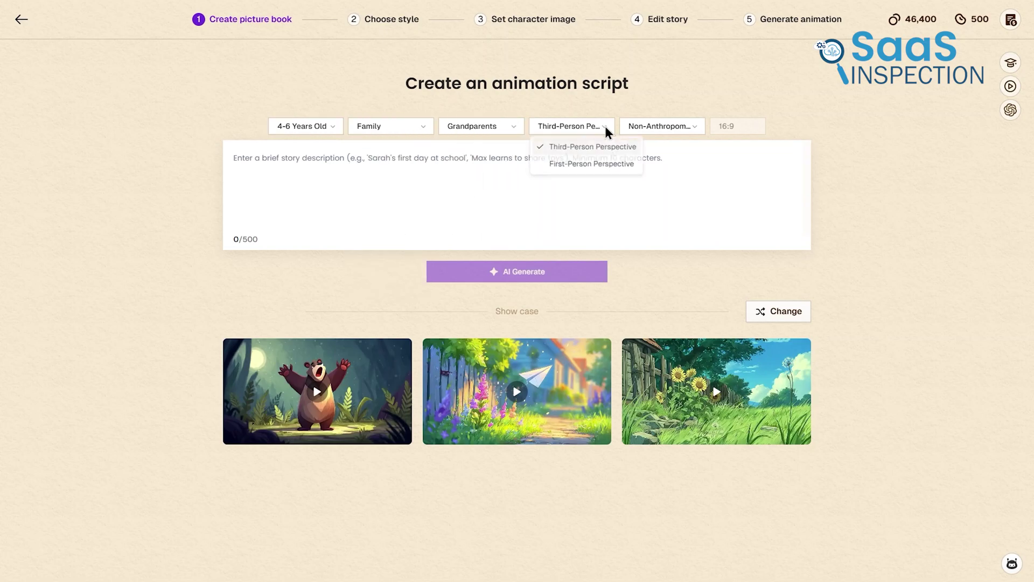
Step: AI-generate a story from a pasted description and illustrate the first slide in Watercolor Ink Sketch Style
type("A tiny cloud named Puffle, who can’t make rain yet, accidentally floats away from Cloud School and gets lost above a glowing forest. Down below, a group of miniature fireflies discover Puffle and decide to help it find its way back home. But the only path to Cloud School is through a sky maze that shifts every night. Along the journey, Puffle learns to create different kinds of weather—sprinkles, sparkles, warm breezes—and the fireflies learn how to shine brighter together when they’re scared. A")
left_click(554, 273)
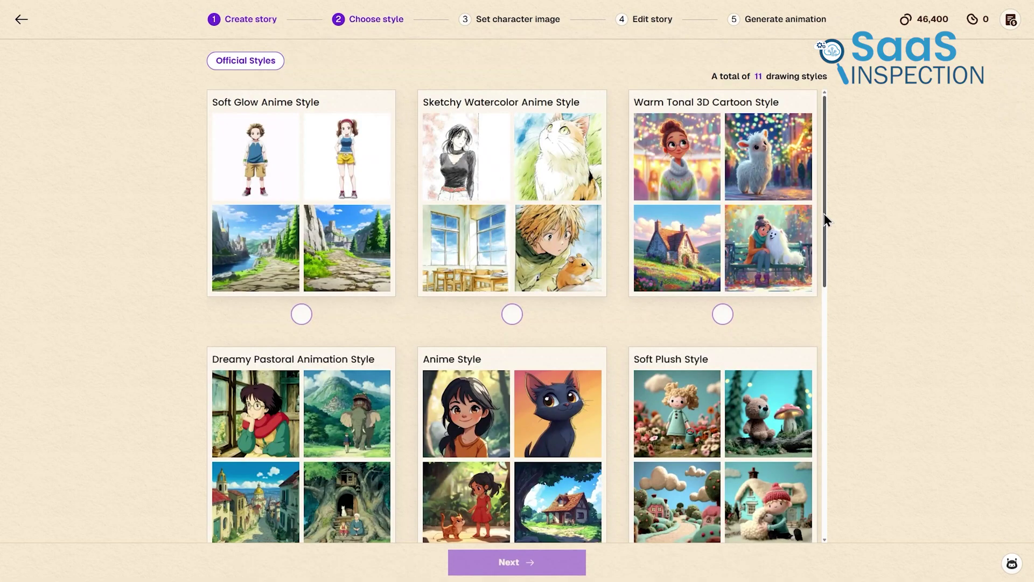
left_click_drag(824, 214, 830, 368)
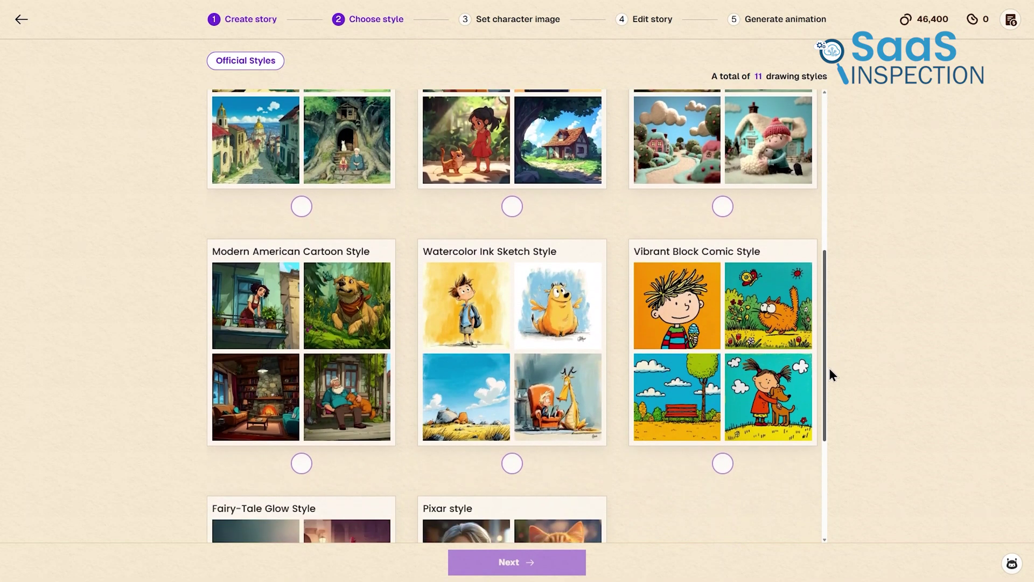
left_click(511, 465)
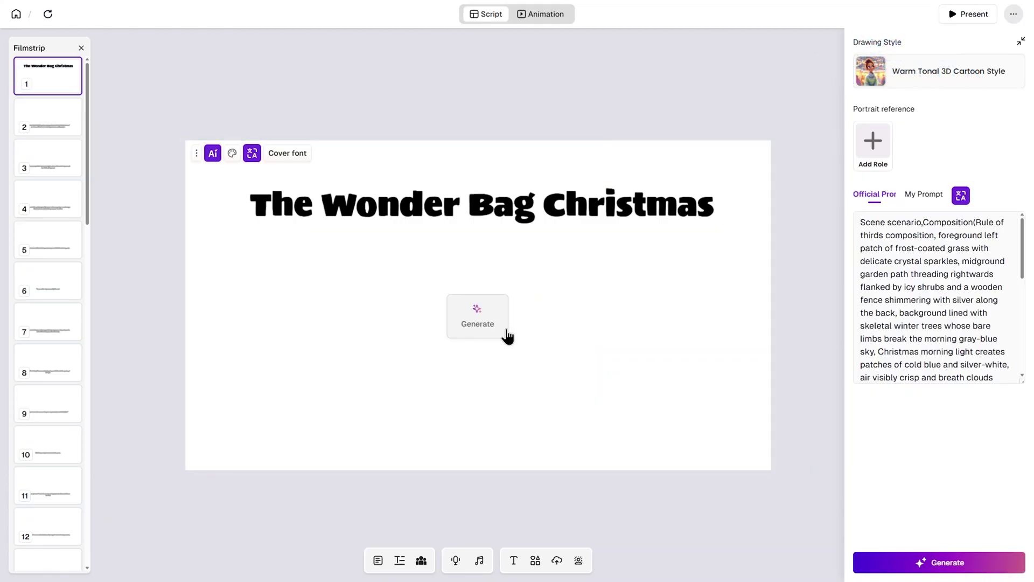
left_click(506, 330)
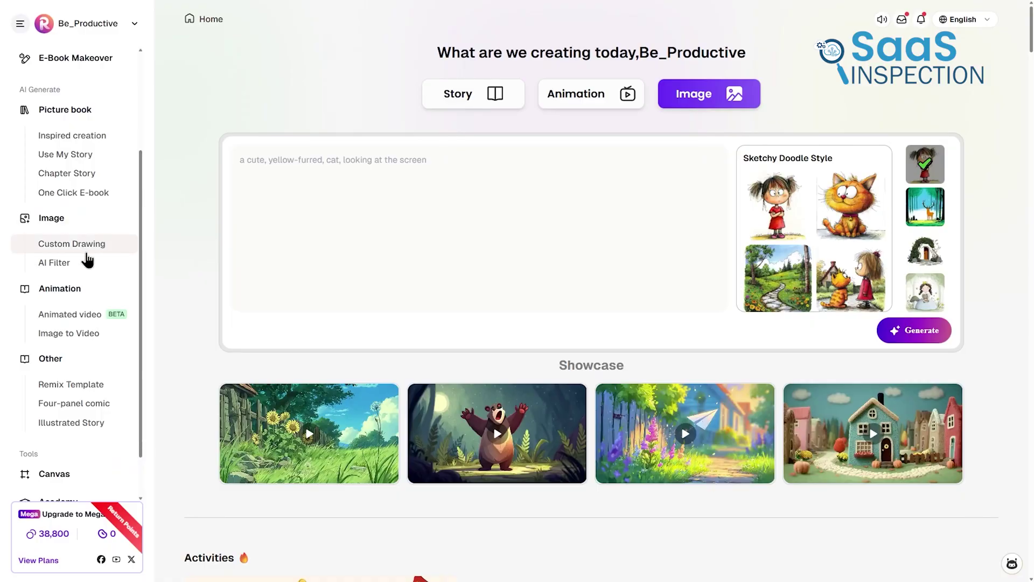
Step: Make a custom AI drawing with portrait reference raised from 20 to 35, then open chat-based editing
left_click(86, 251)
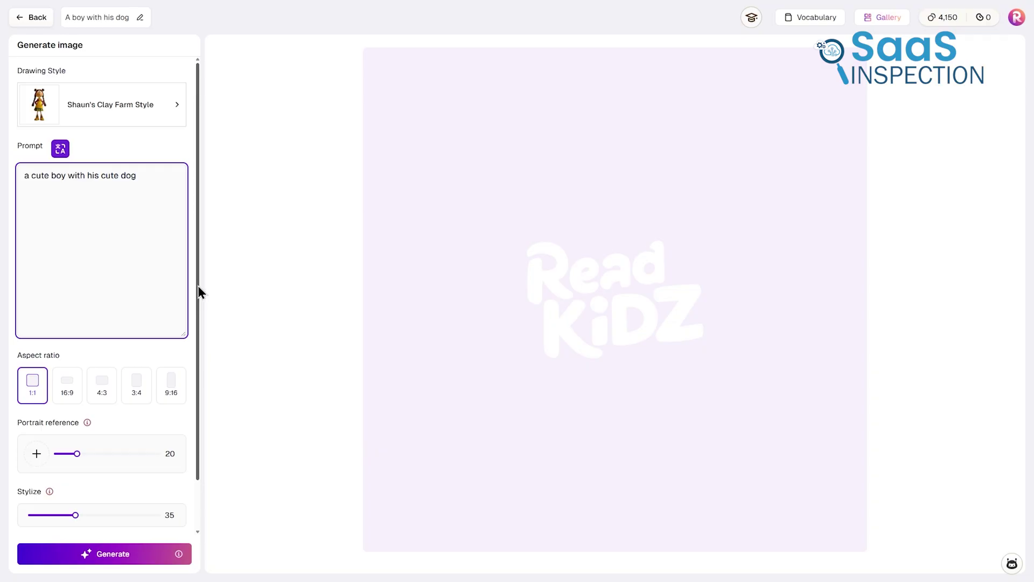
scroll(198, 286, "down", 2)
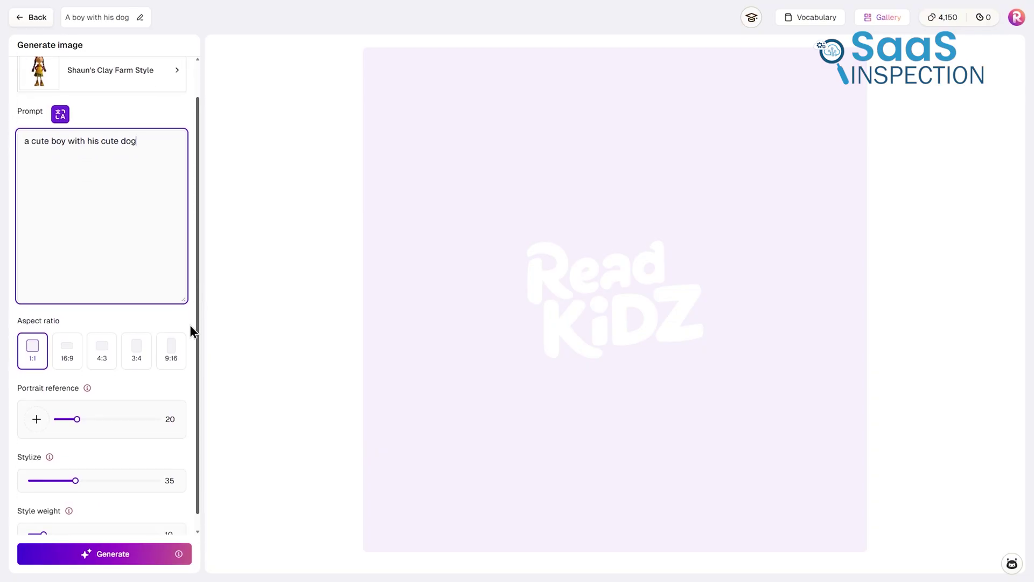
left_click_drag(74, 407, 92, 403)
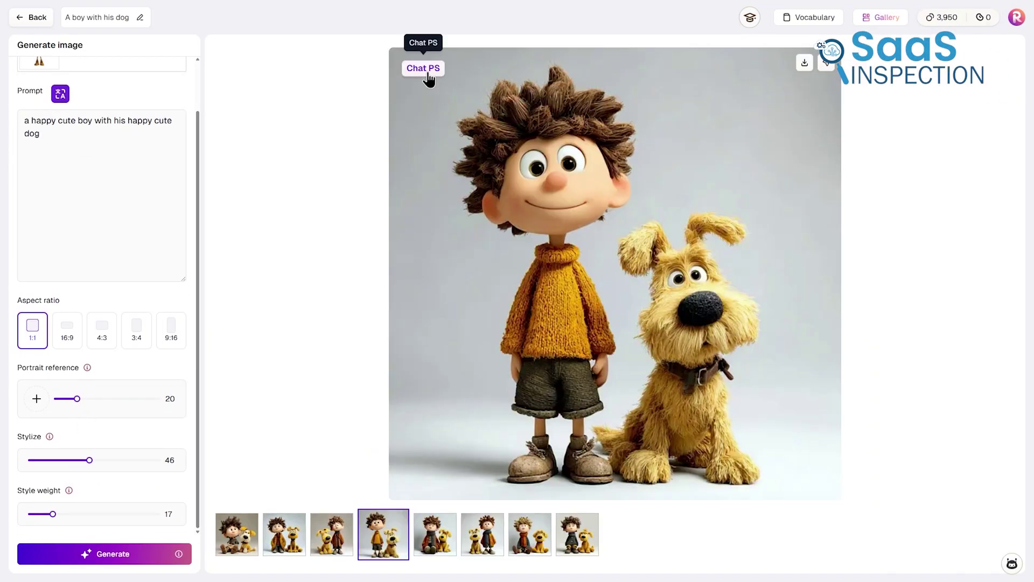
left_click(424, 69)
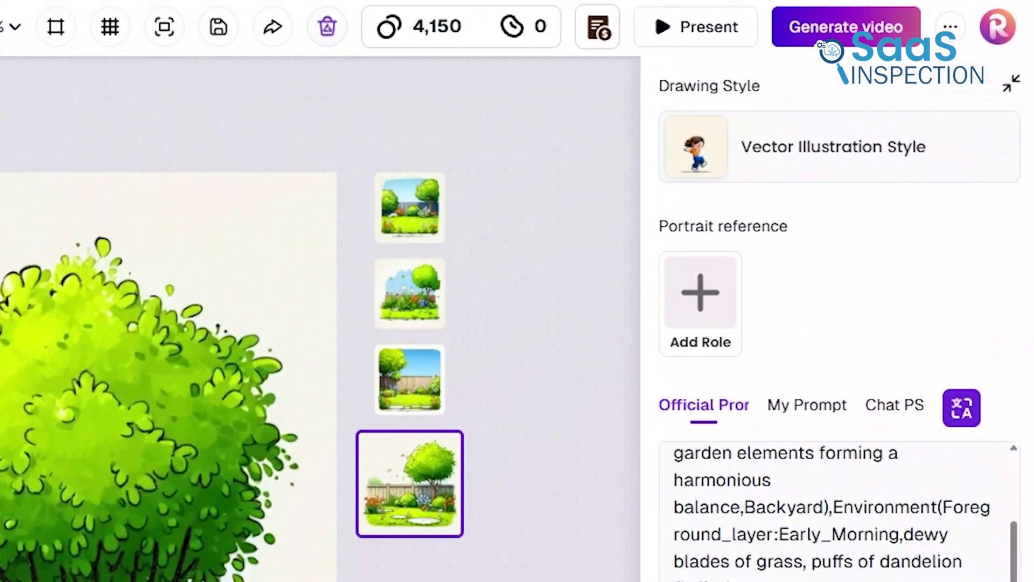
Step: Check the book export options, then page forward three spreads in the picture book preview
left_click(950, 27)
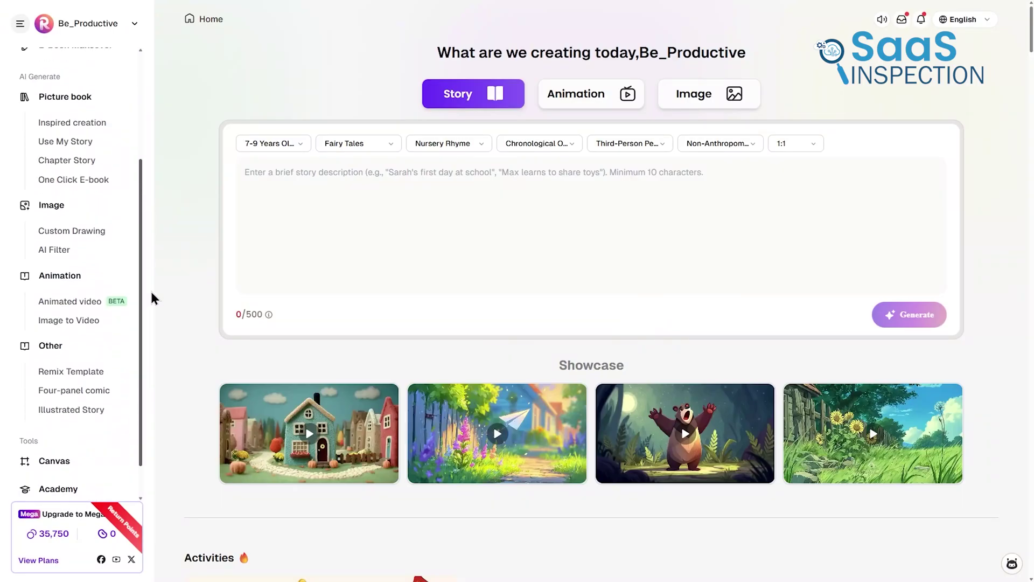
scroll(151, 323, "down", 1)
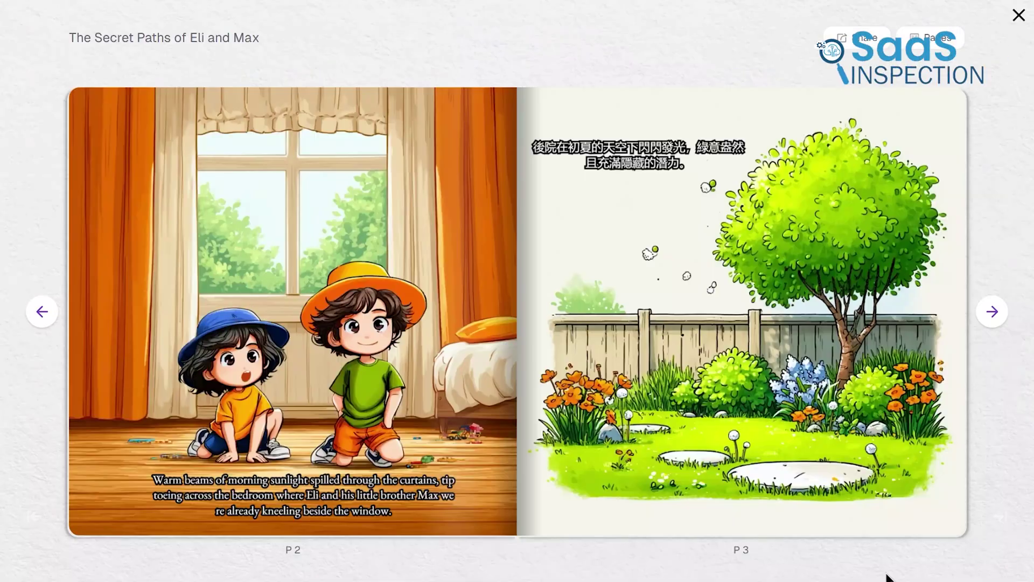
key("Right")
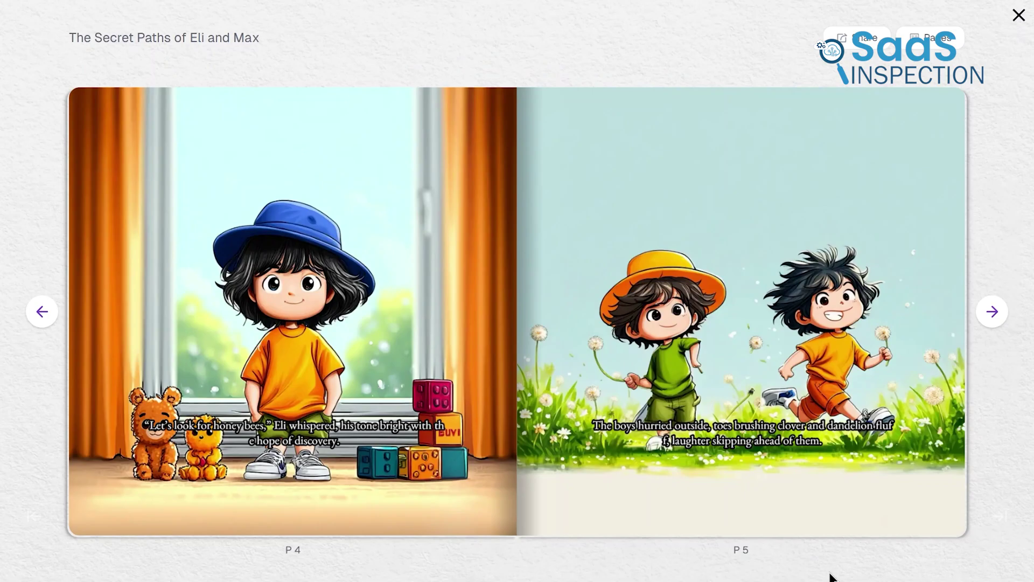
left_click_drag(878, 528, 300, 536)
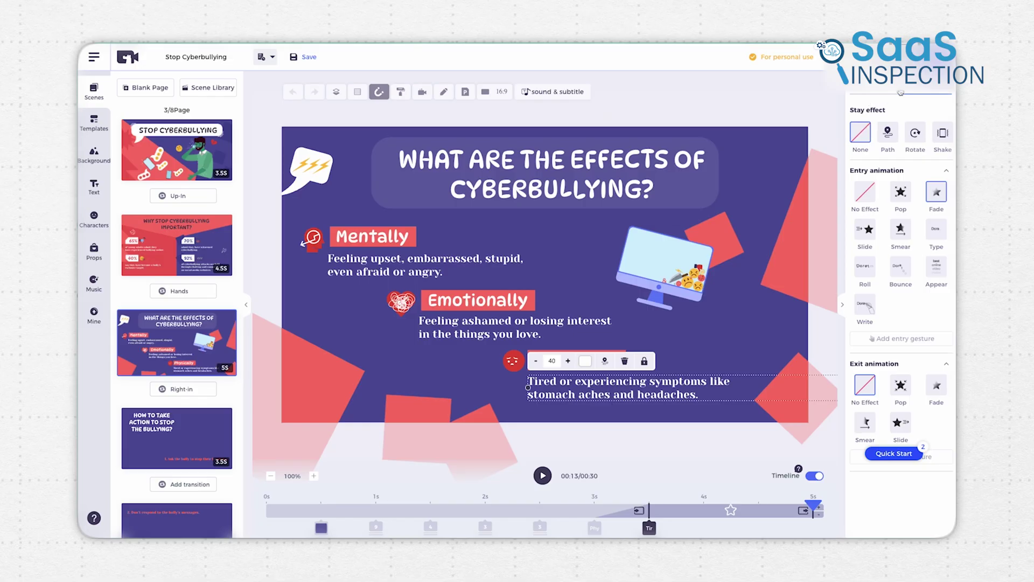
Step: Browse the text styling options and the Templates, Characters, Props and Music libraries
left_click(904, 92)
left_click(95, 124)
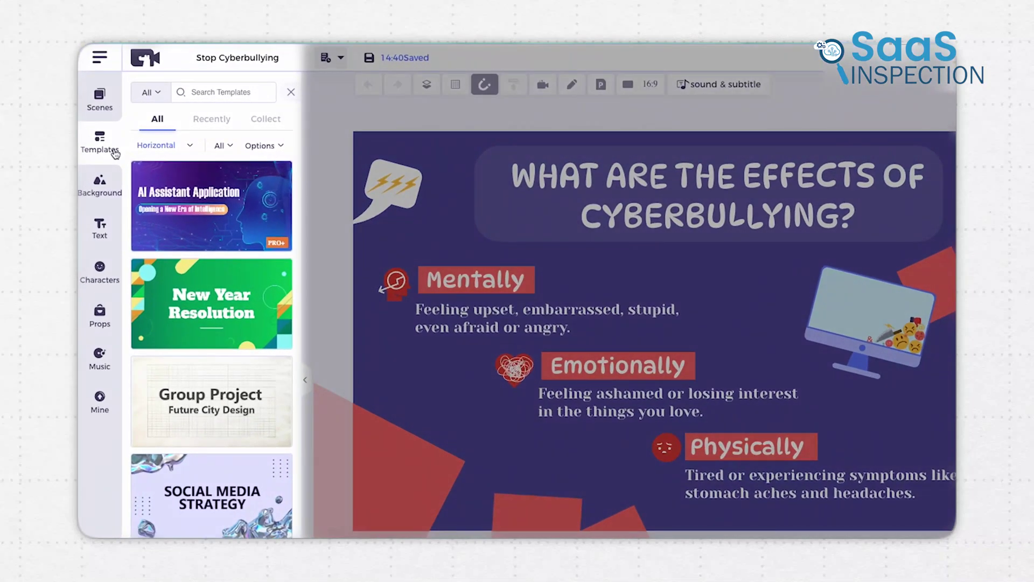
left_click(101, 269)
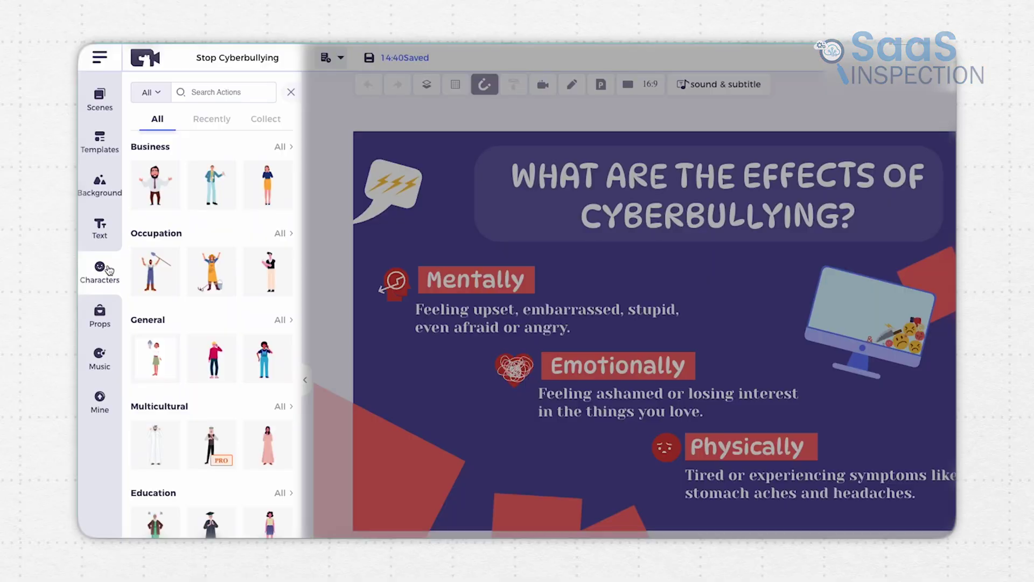
left_click(111, 322)
left_click(112, 361)
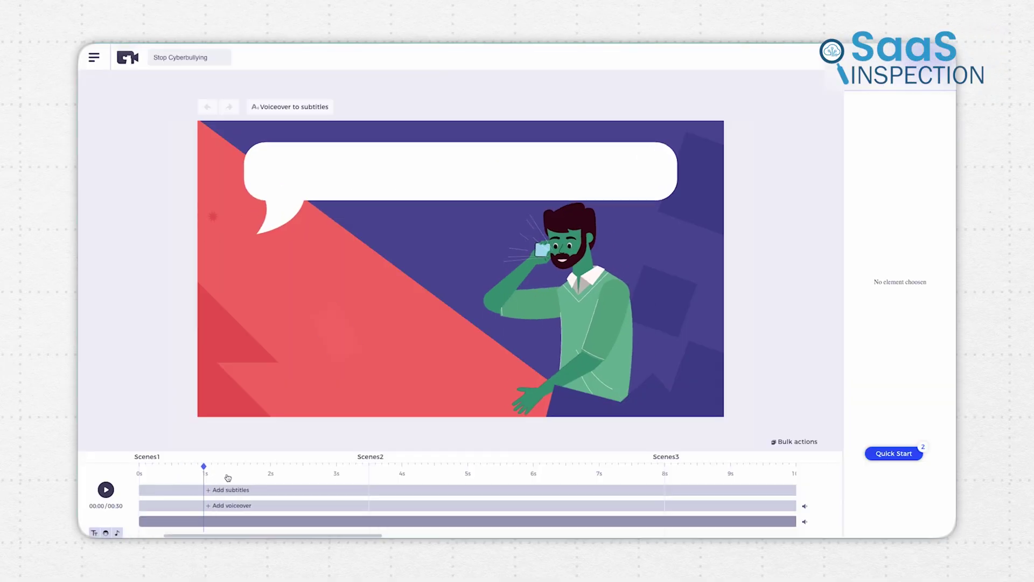
Step: In scene 2, check subtitle settings, doodle a smile, and move the businessman to the lower left
left_click(484, 490)
left_click(514, 490)
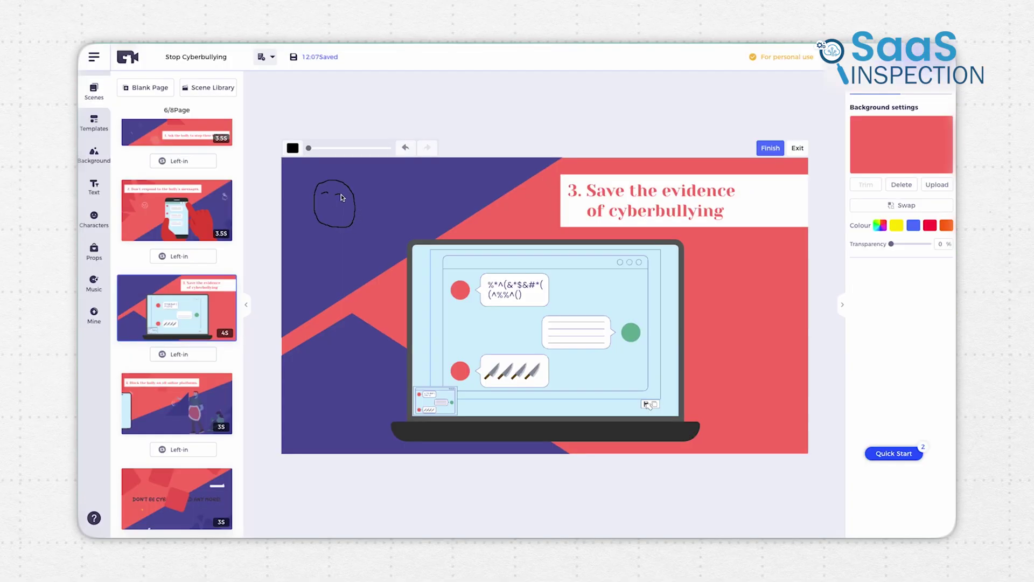
left_click_drag(325, 215, 334, 217)
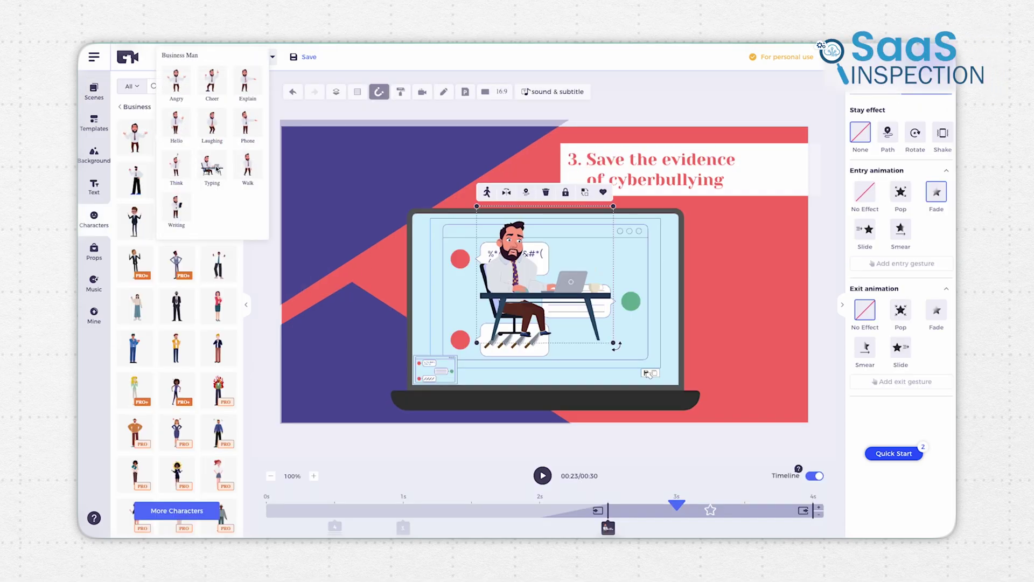
mouse_move(617, 344)
left_mouse_down()
mouse_move(436, 401)
mouse_move(391, 388)
left_mouse_up()
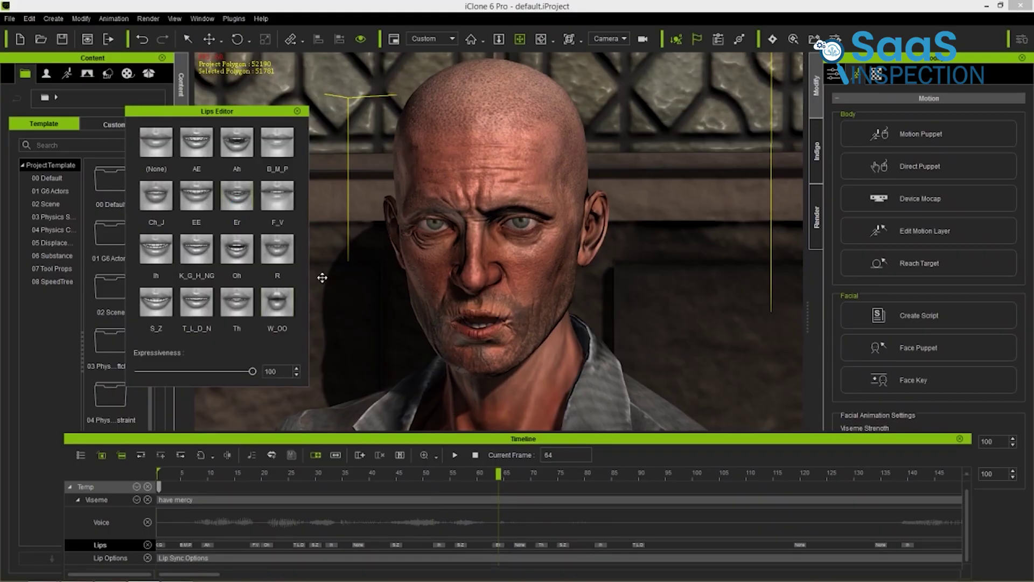
Step: Play the talking-head lip-sync face animation on the timeline
key("space")
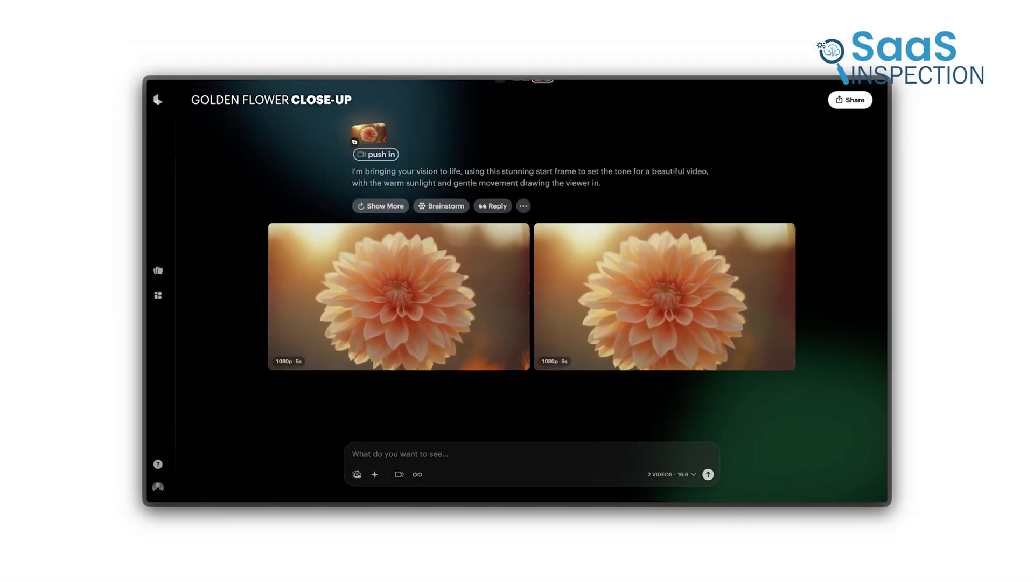
Step: Open the right-hand Golden Flower Close-Up video in the player view
left_click(652, 345)
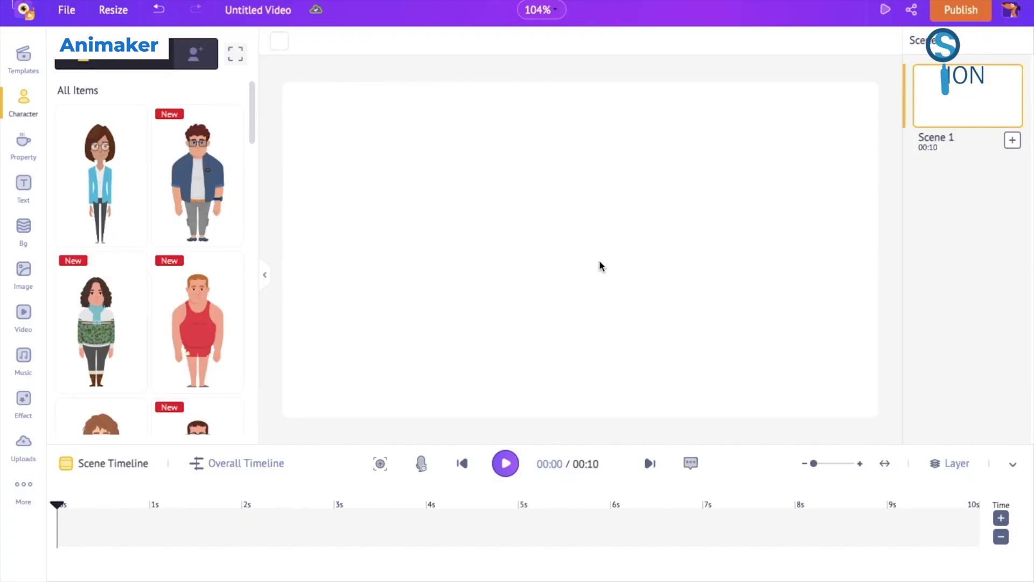
scroll(154, 251, "down", 3)
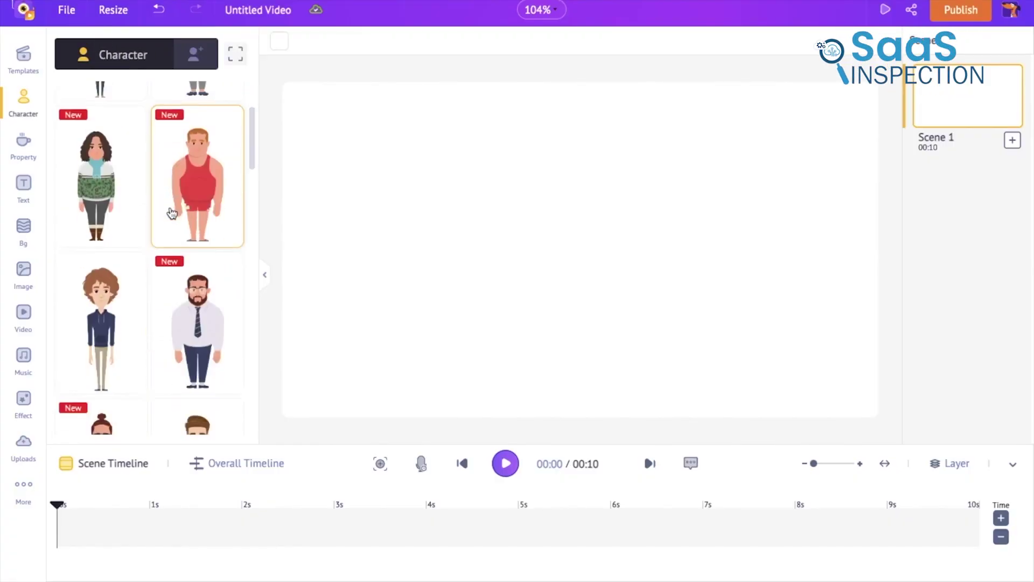
scroll(169, 217, "down", 3)
scroll(167, 225, "down", 3)
scroll(166, 227, "down", 3)
scroll(165, 227, "down", 3)
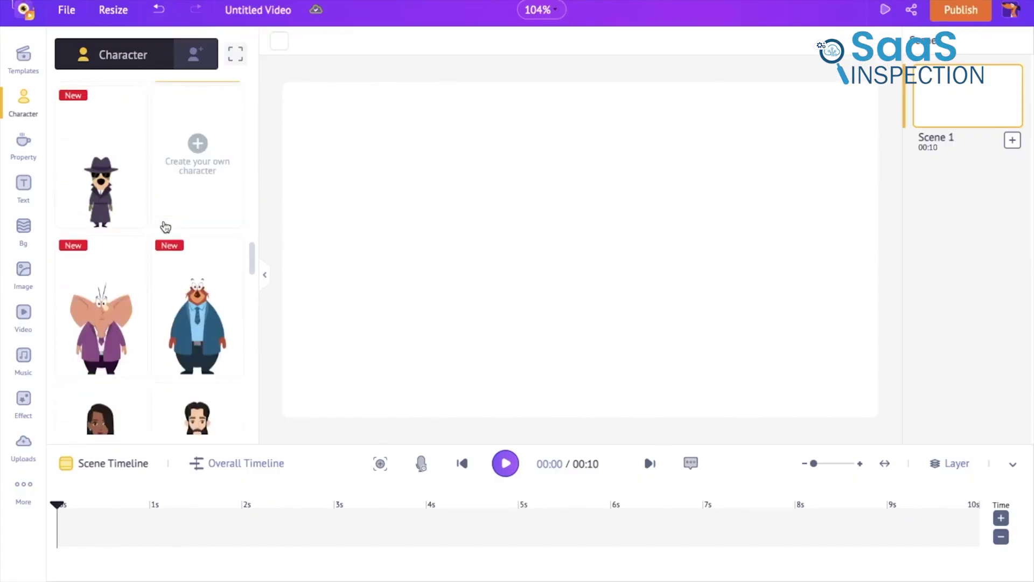
scroll(166, 223, "down", 3)
scroll(165, 224, "down", 2)
Step: Browse the props, background, image and video libraries
left_click(18, 152)
scroll(121, 243, "down", 3)
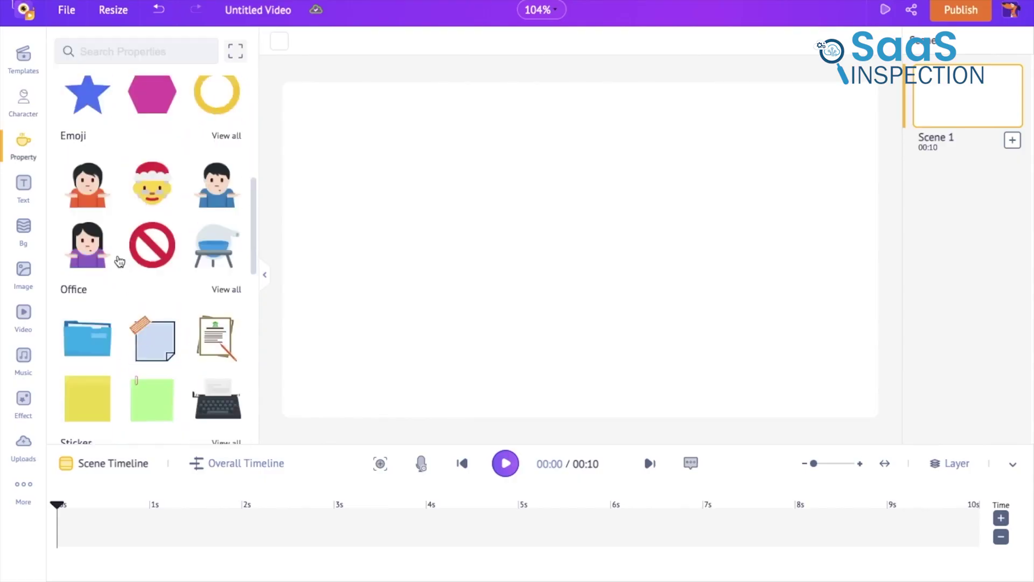
scroll(120, 266, "down", 3)
left_click(23, 229)
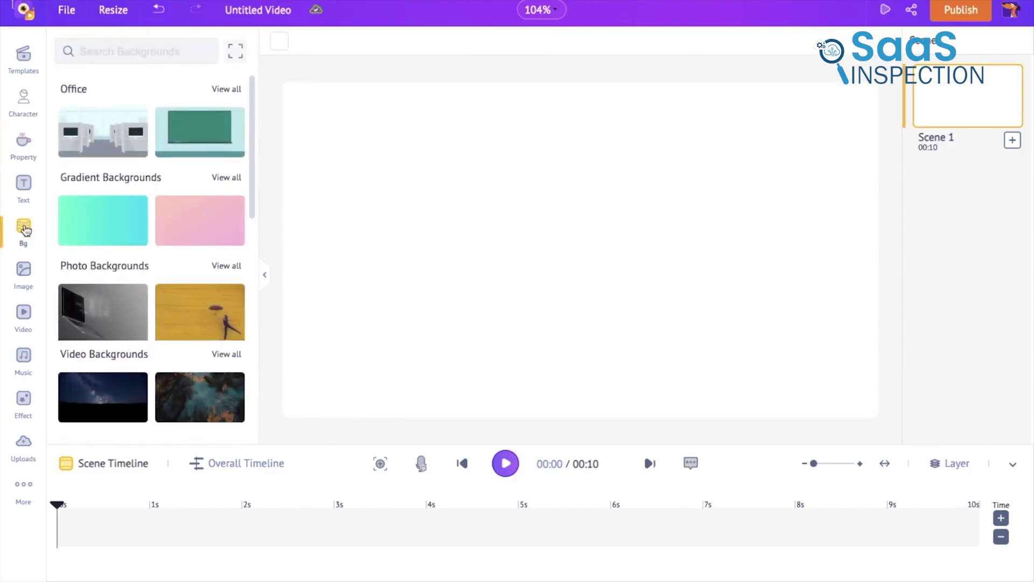
left_click(24, 270)
scroll(153, 284, "down", 5)
scroll(154, 283, "down", 5)
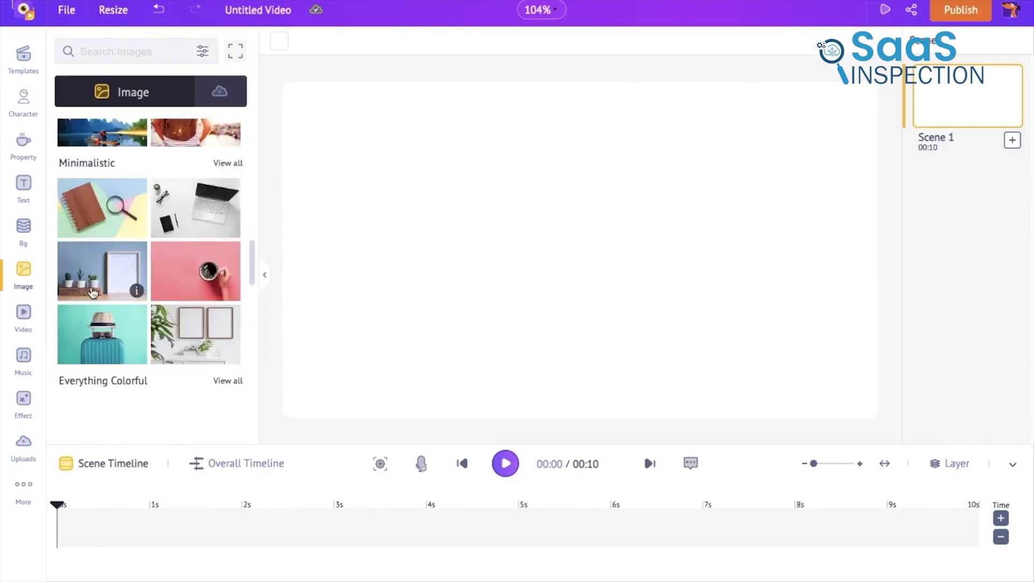
left_click(23, 316)
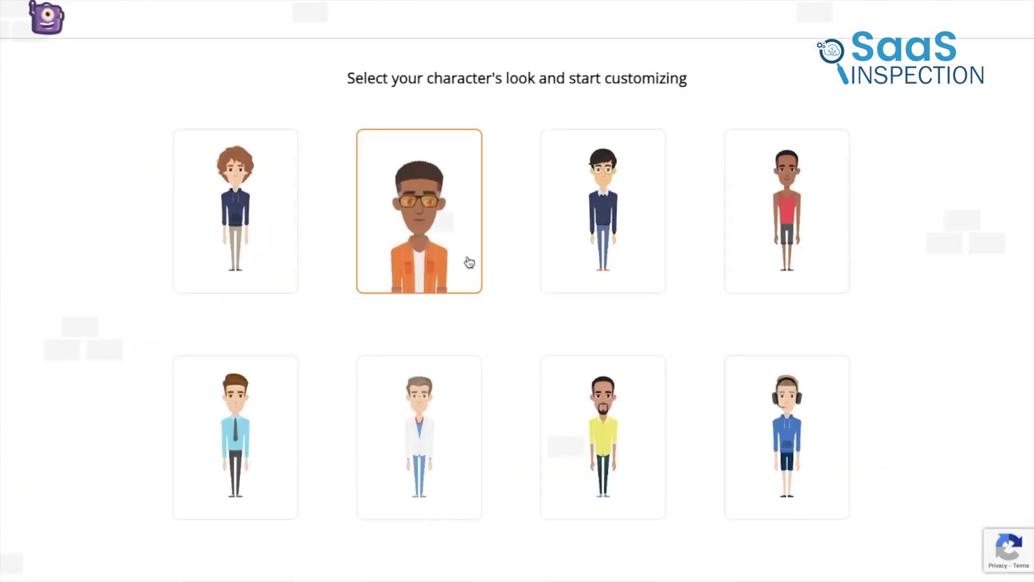
Step: Build a custom character with the glasses-and-orange-jacket look, long hair and a mustache
left_click(466, 261)
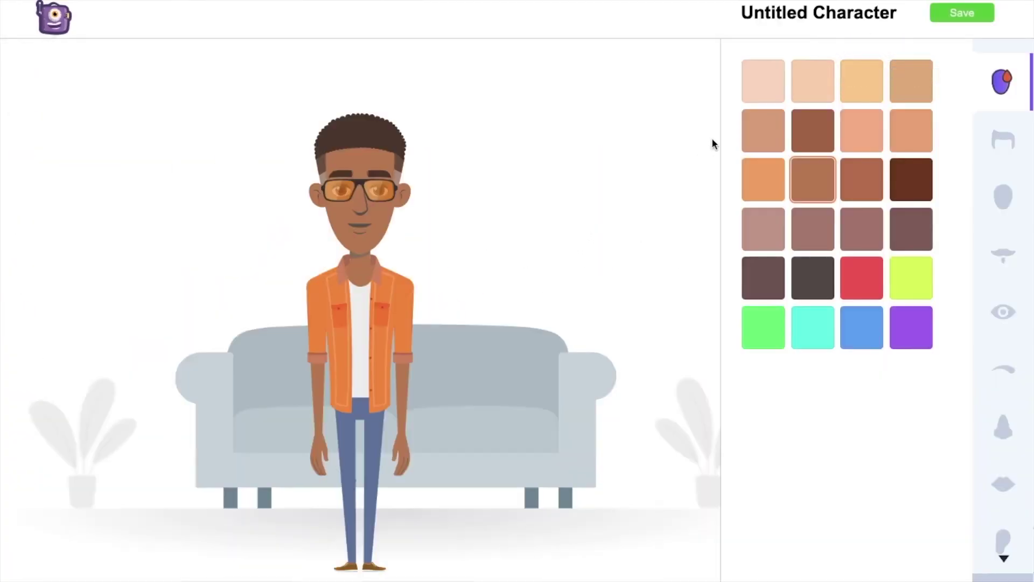
left_click(1003, 139)
left_click(881, 307)
left_click(785, 519)
left_click(785, 308)
left_click(1002, 234)
left_click(882, 234)
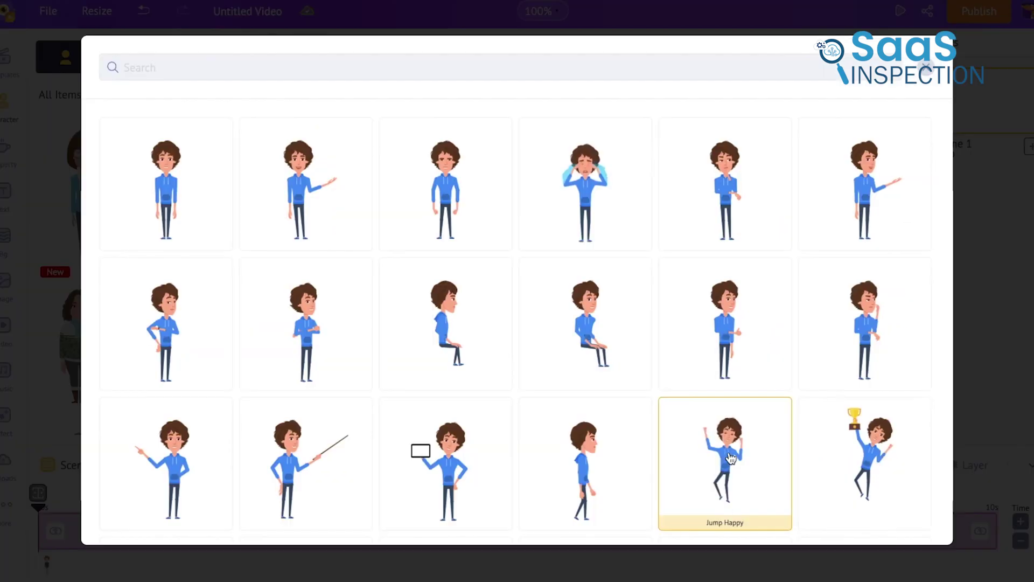
mouse_move(446, 464)
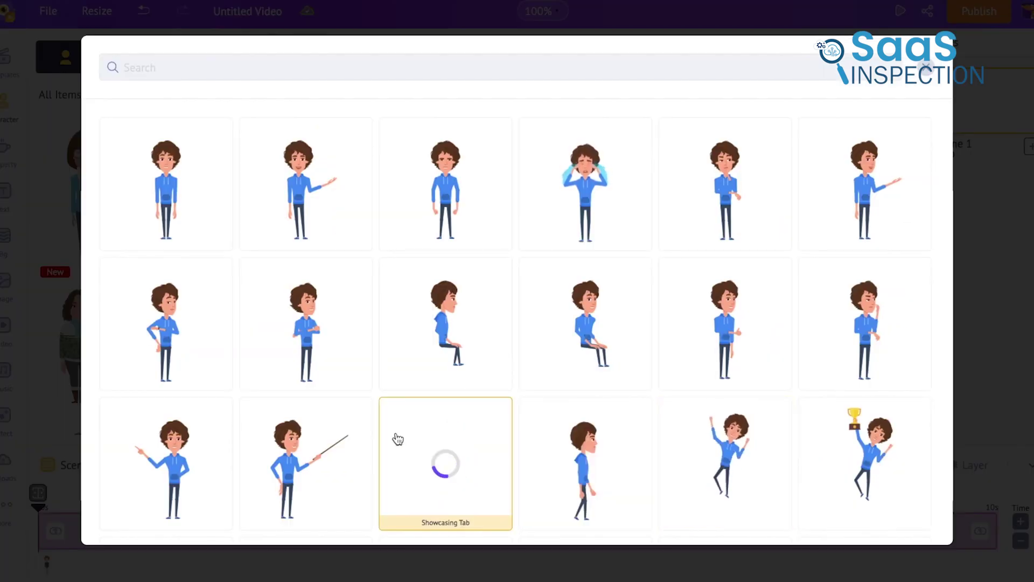
type("happy")
Step: Search actions for 'happy', select the long-haired character, and play the video preview
key("Return")
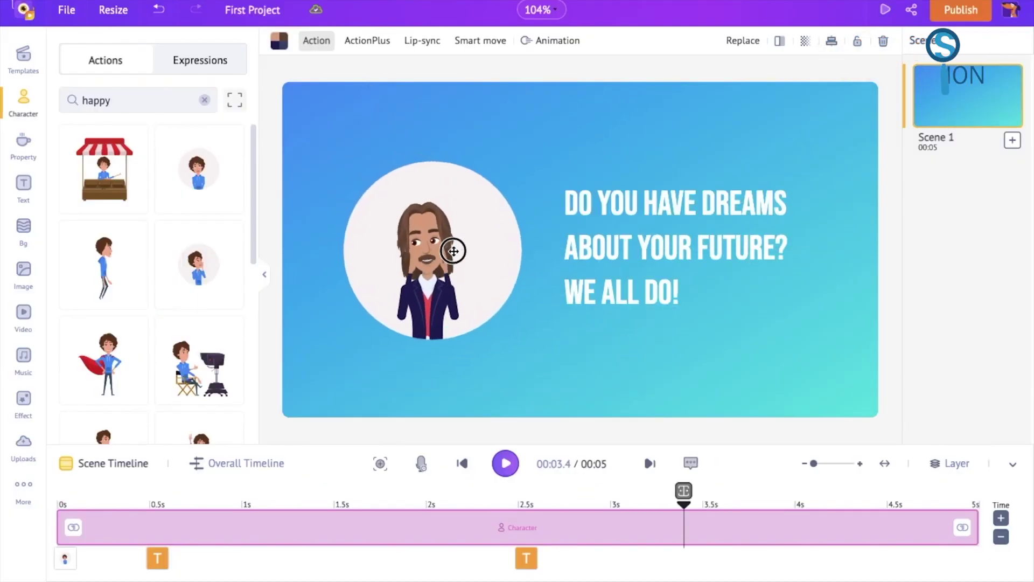
left_click(453, 252)
left_click(506, 463)
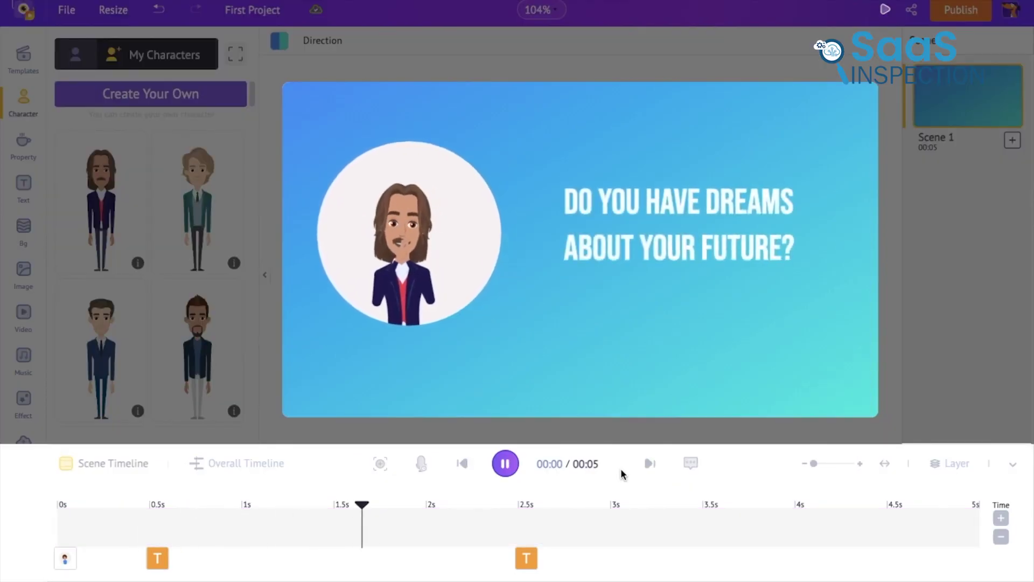